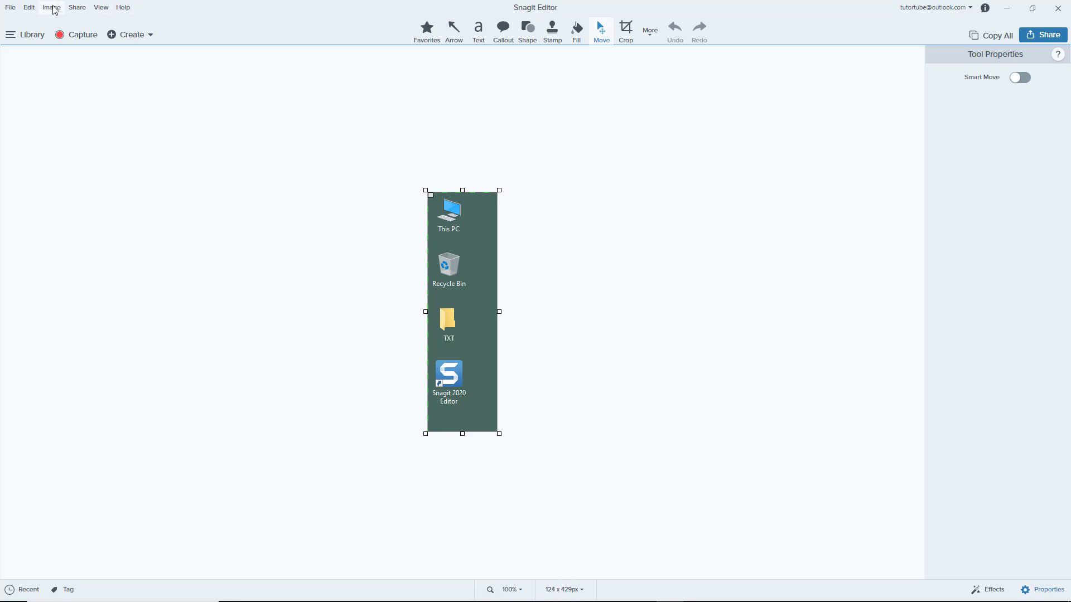
Add 100 px of canvas to width and height using relative dimensions, giving 224 x 529 px
{"action": "left_click", "coordinate": [28, 9]}
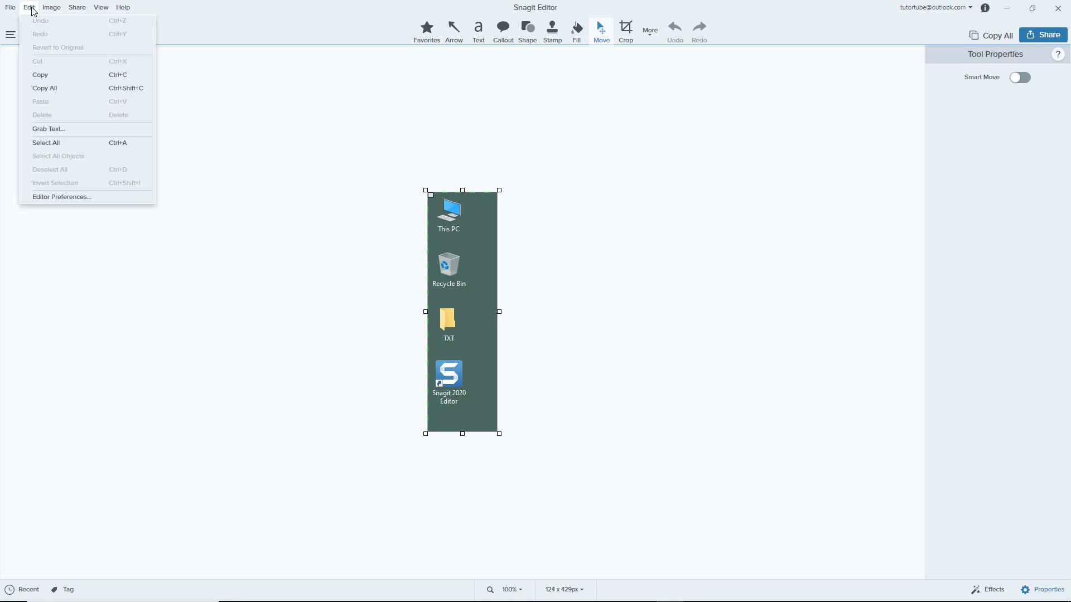
{"action": "mouse_move", "coordinate": [61, 9]}
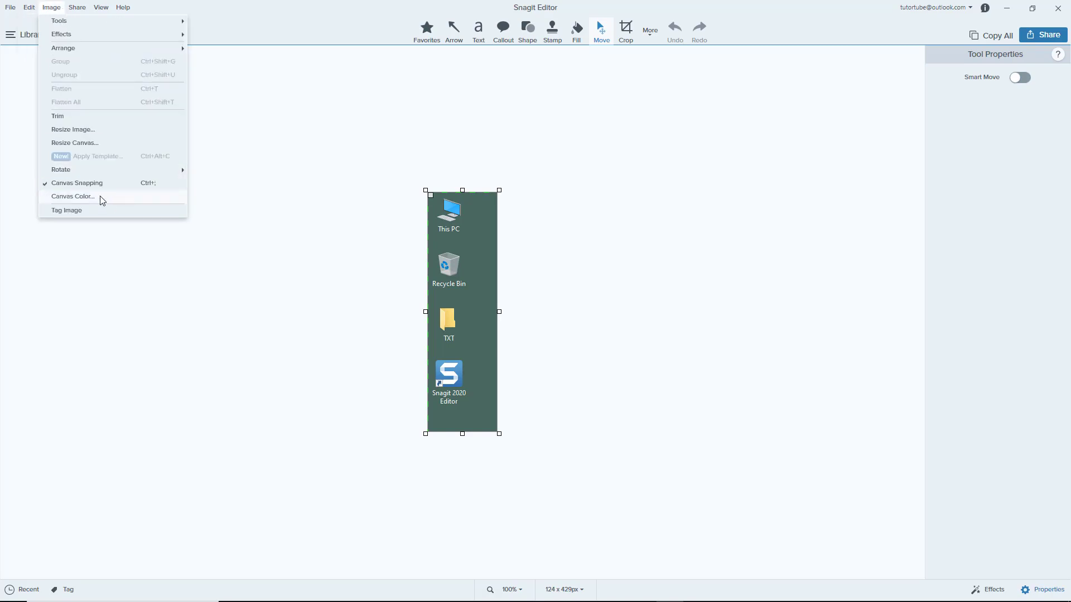
{"action": "left_click", "coordinate": [84, 144]}
{"action": "left_click_drag", "start_coordinate": [534, 241], "coordinate": [686, 193]}
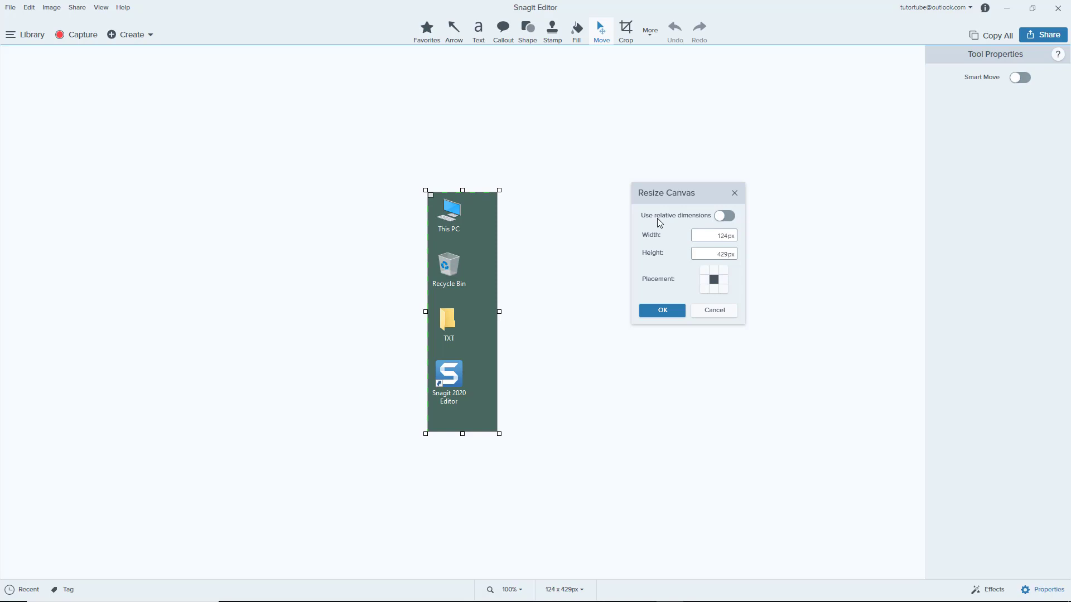
{"action": "left_click", "coordinate": [720, 219]}
{"action": "left_click", "coordinate": [718, 237]}
{"action": "type", "text": "100"}
{"action": "left_click", "coordinate": [717, 253]}
{"action": "type", "text": "100"}
{"action": "left_click", "coordinate": [662, 311]}
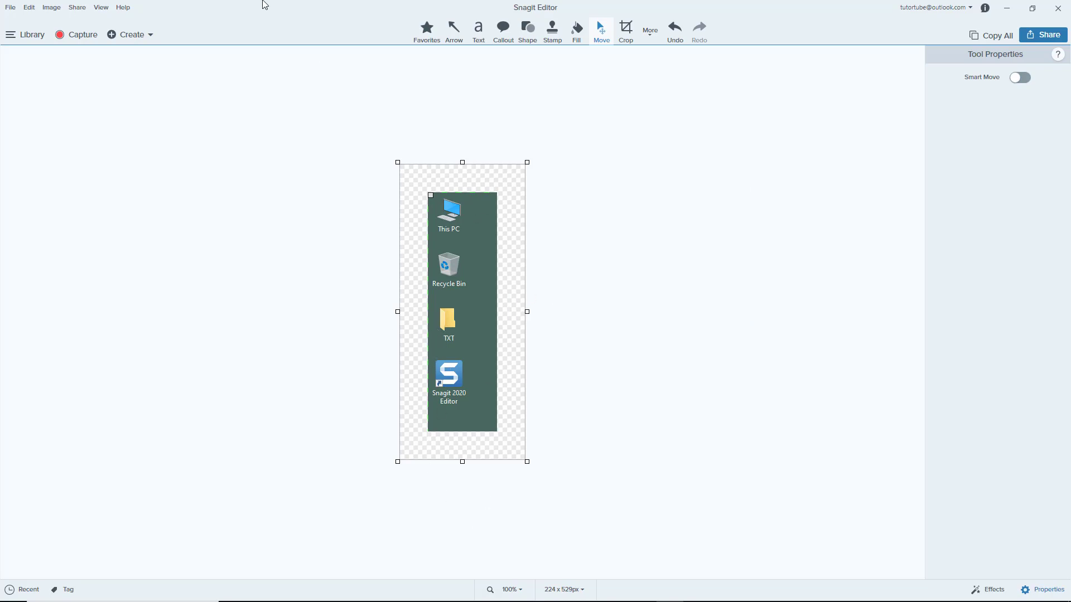
Resize the canvas to absolute dimensions of 500 x 500 px, keeping the icons centred
{"action": "left_click", "coordinate": [51, 7]}
{"action": "left_click", "coordinate": [75, 143]}
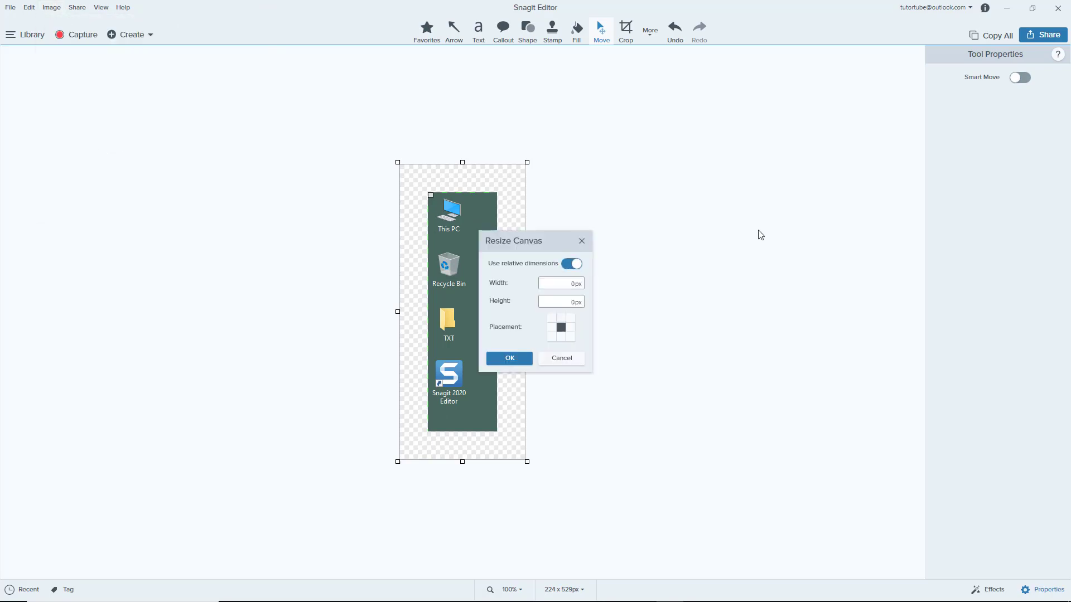
{"action": "left_click_drag", "start_coordinate": [551, 249], "coordinate": [620, 249]}
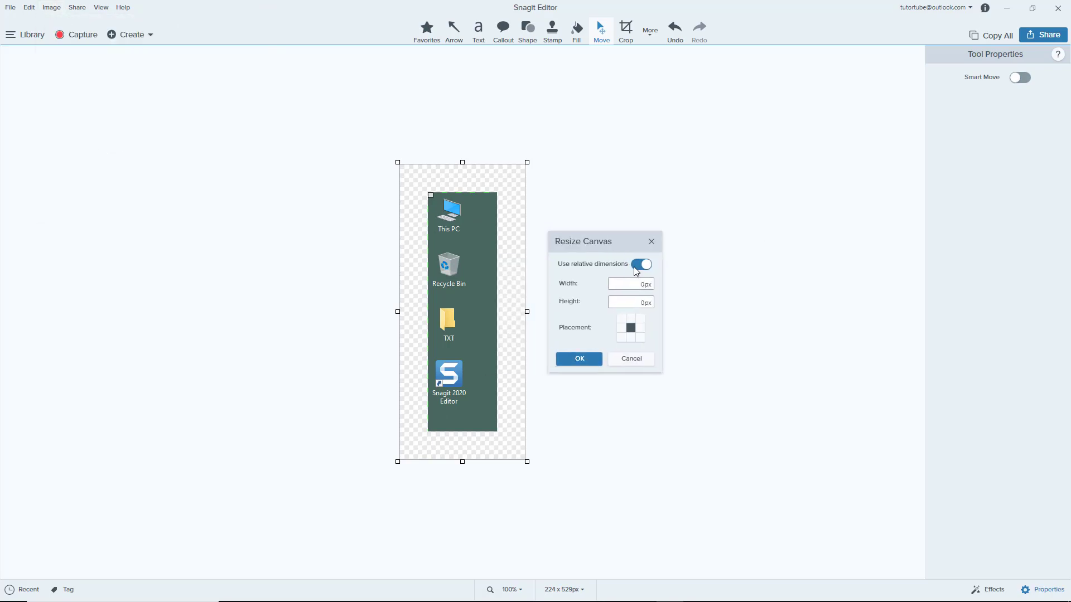
{"action": "left_click", "coordinate": [641, 264]}
{"action": "double_click", "coordinate": [639, 284]}
{"action": "type", "text": "40"}
{"action": "type", "text": "500"}
{"action": "double_click", "coordinate": [635, 302]}
{"action": "type", "text": "5"}
{"action": "left_click", "coordinate": [580, 361]}
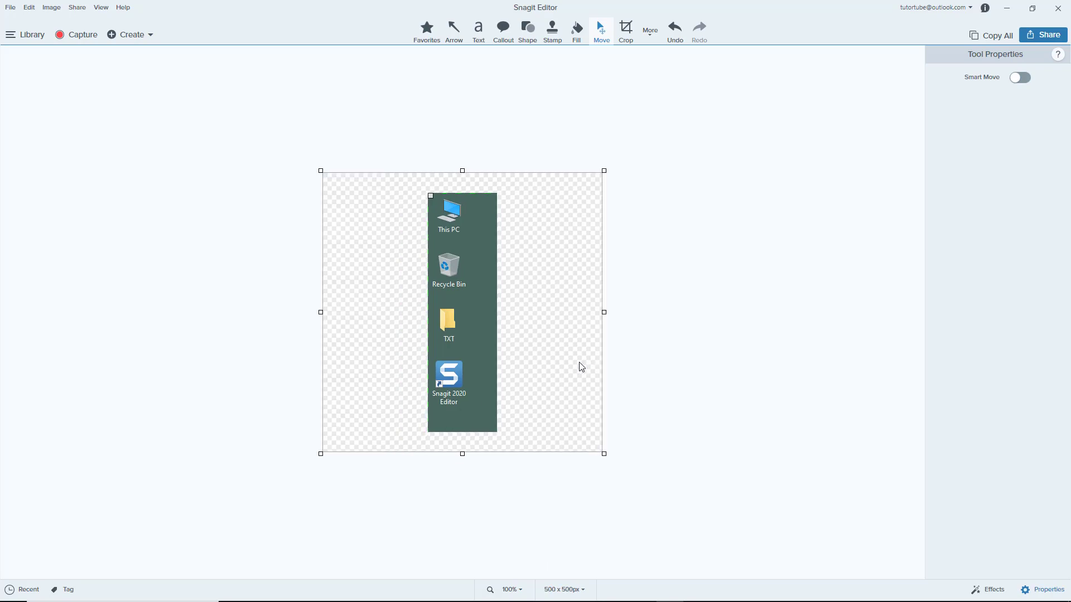
{"action": "left_click", "coordinate": [49, 9]}
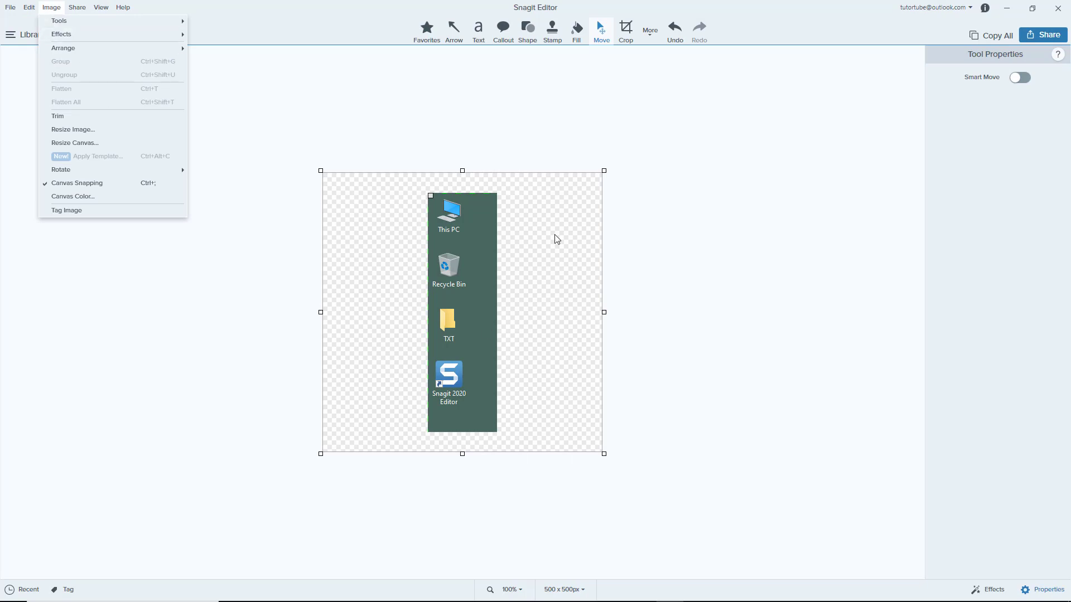
Anchor the content at left-middle and widen the canvas to 1000 px
{"action": "left_click", "coordinate": [86, 143]}
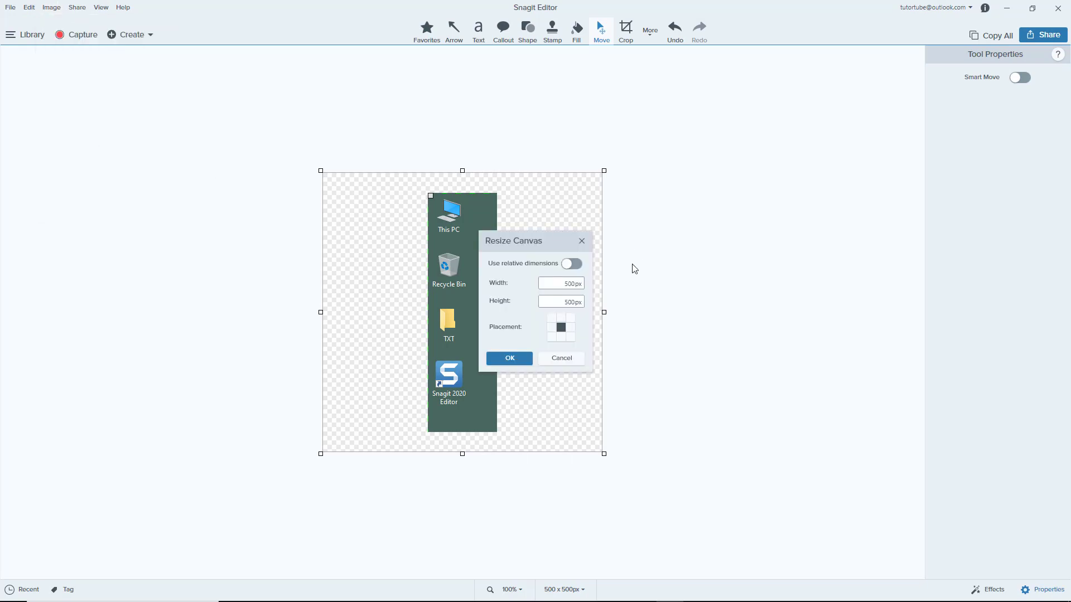
{"action": "left_click", "coordinate": [552, 328]}
{"action": "double_click", "coordinate": [562, 286]}
{"action": "type", "text": "1090"}
{"action": "left_click", "coordinate": [511, 358]}
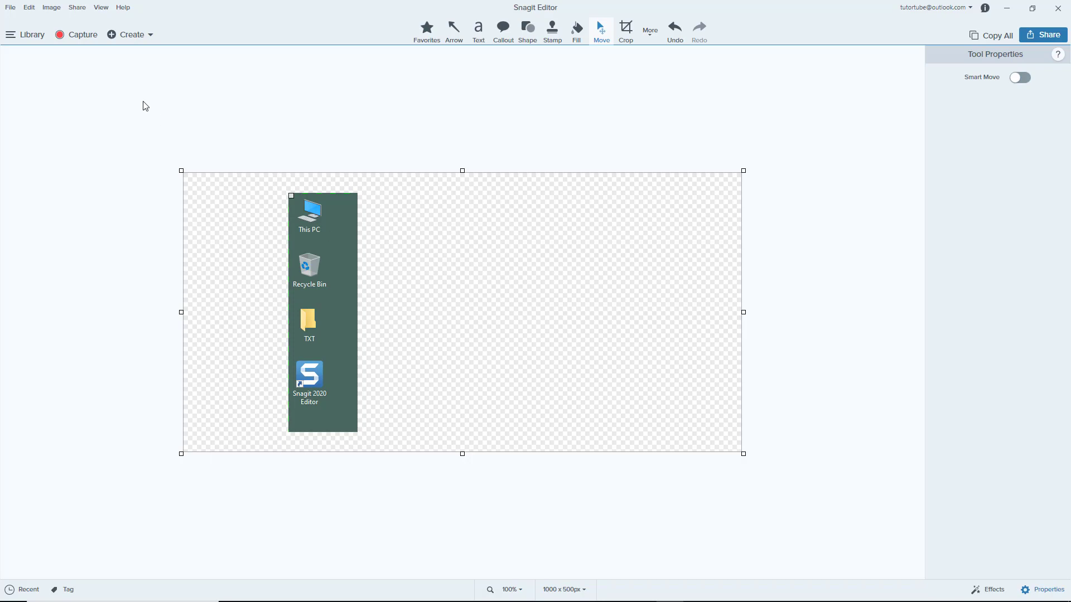
Try different canvas placement anchors, then cancel without further changes
{"action": "left_click", "coordinate": [51, 8]}
{"action": "left_click", "coordinate": [89, 143]}
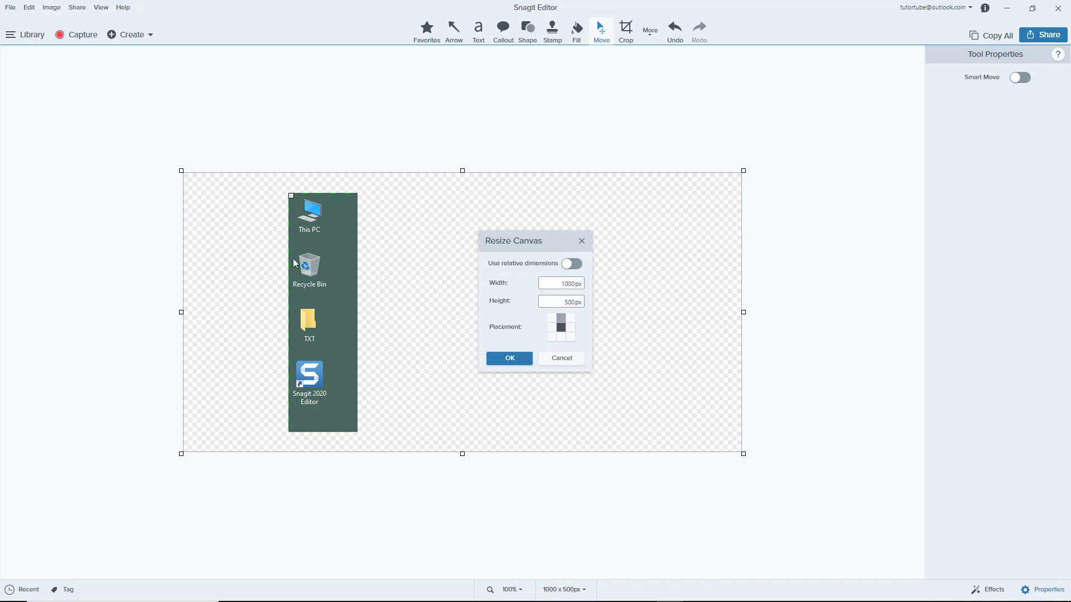
{"action": "left_click", "coordinate": [552, 327]}
{"action": "left_click", "coordinate": [569, 318]}
{"action": "left_click", "coordinate": [561, 329]}
{"action": "left_click", "coordinate": [561, 358]}
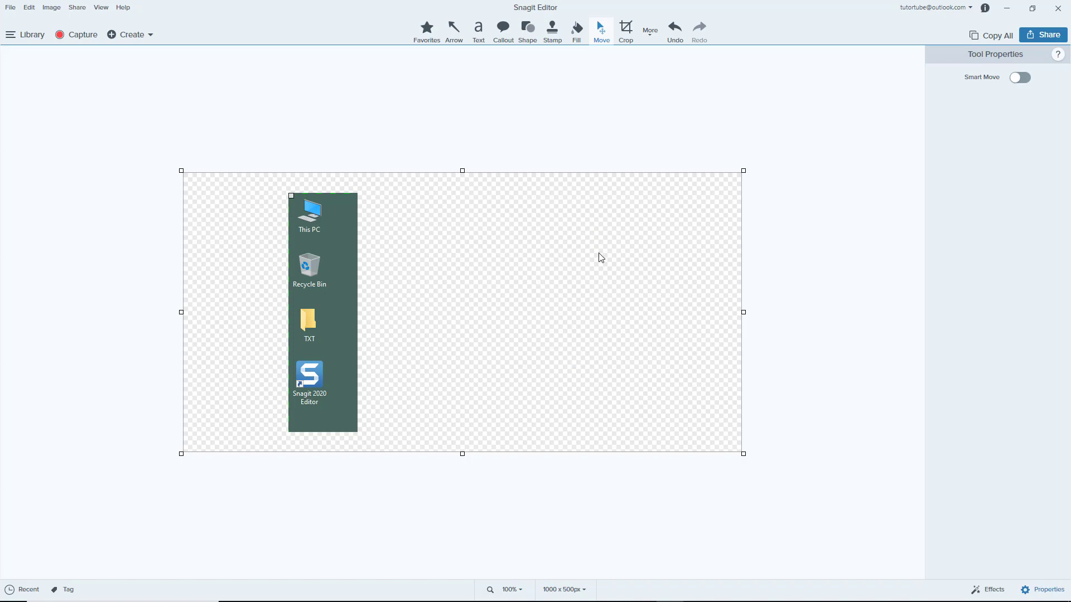
Undo the canvas enlargements to restore the original 124 x 429 px screenshot
{"action": "key", "text": "ctrl+z"}
{"action": "key", "text": "ctrl+z"}
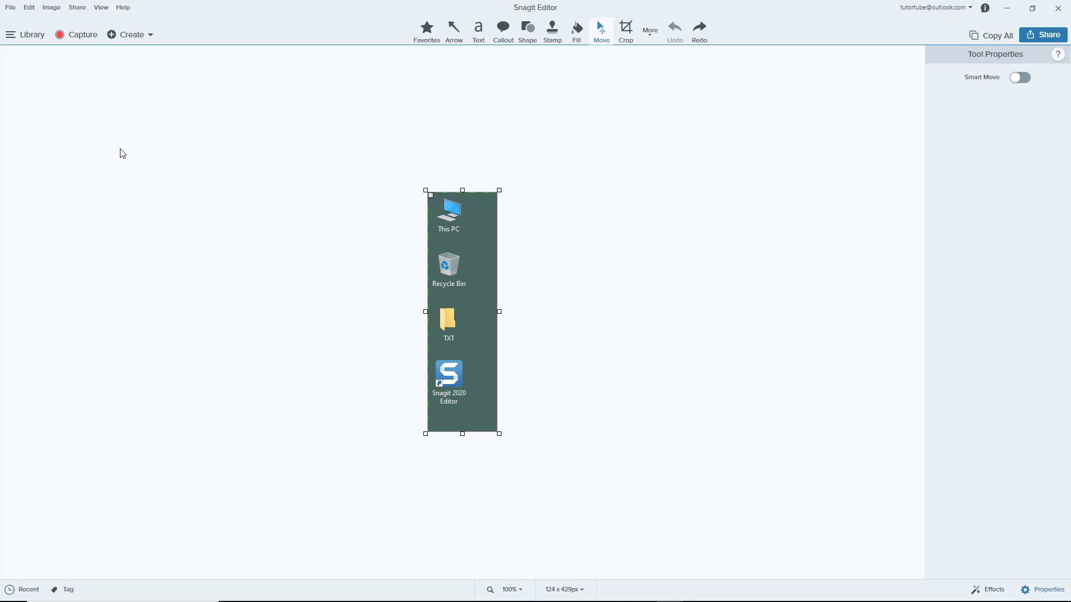
{"action": "left_click", "coordinate": [49, 10]}
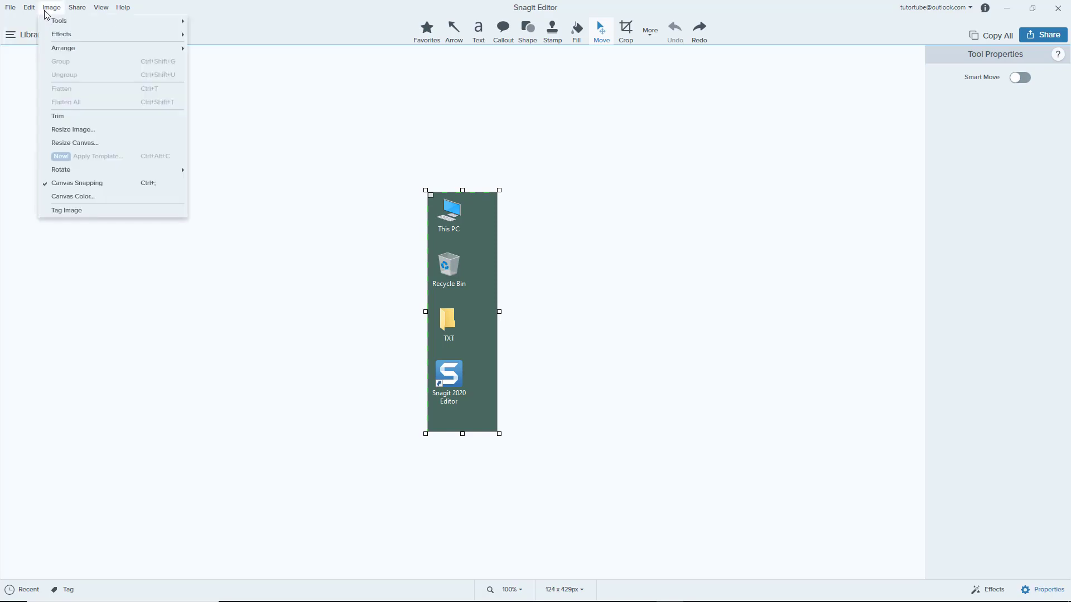
{"action": "left_click", "coordinate": [306, 184]}
{"action": "left_click", "coordinate": [575, 590]}
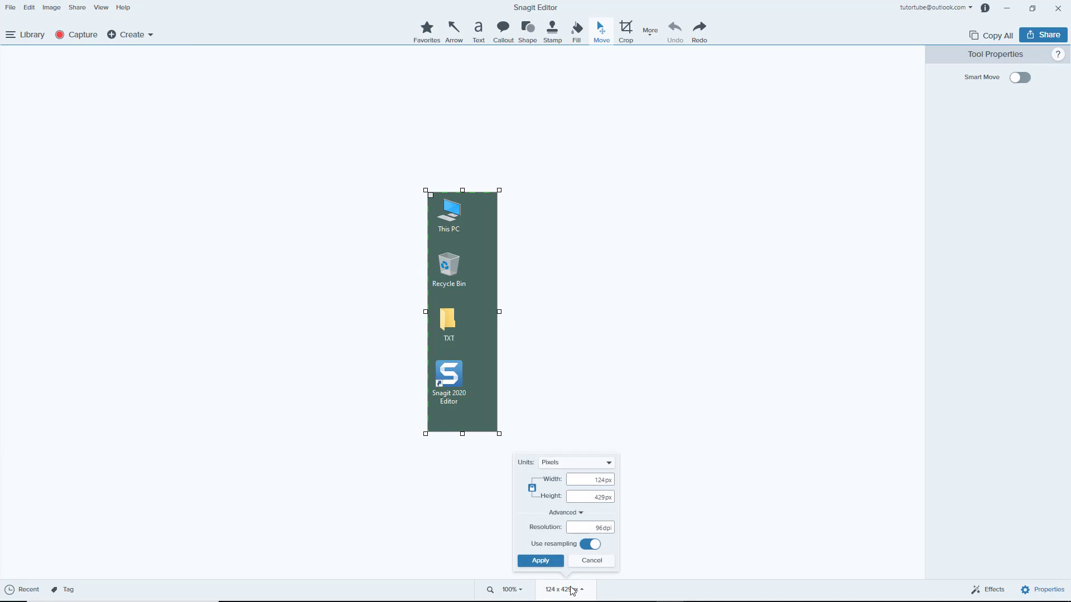
{"action": "left_click", "coordinate": [706, 392]}
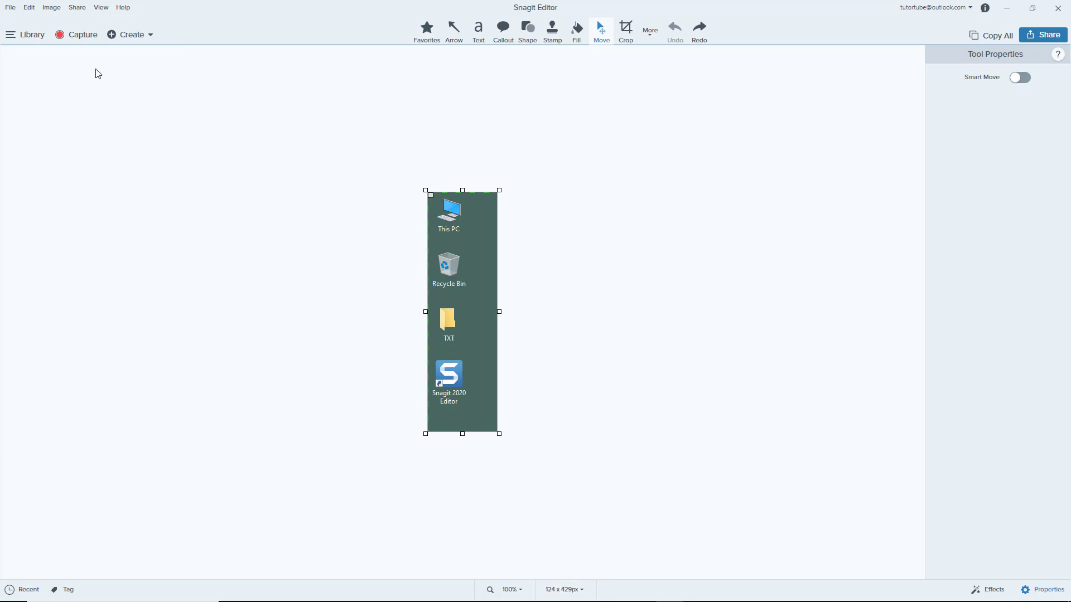
Set the image resize units to Percent with a width of 500
{"action": "left_click", "coordinate": [50, 8]}
{"action": "left_click", "coordinate": [78, 133]}
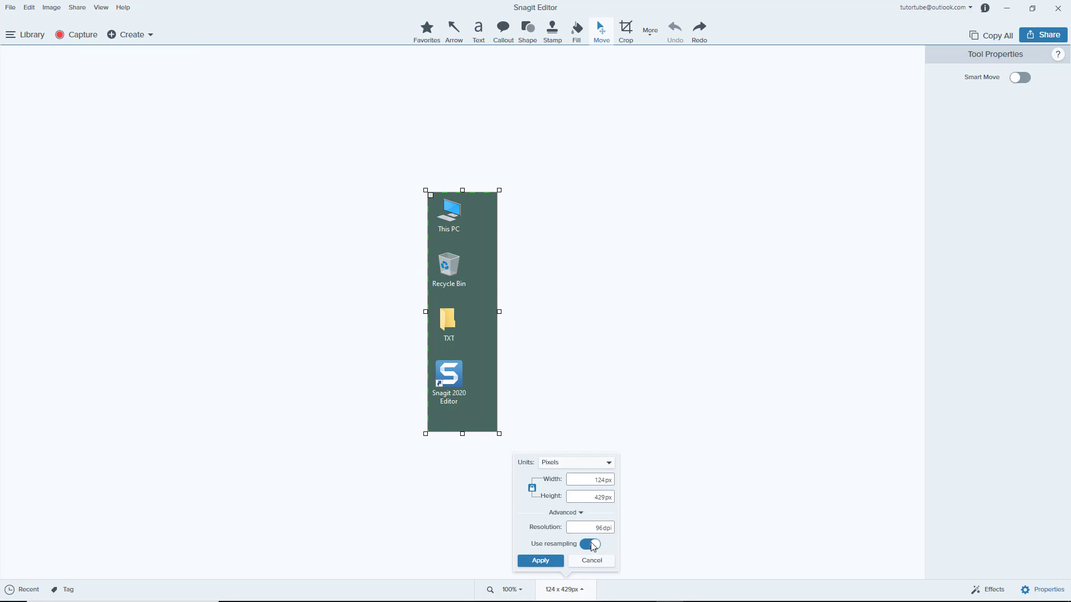
{"action": "left_click", "coordinate": [581, 467]}
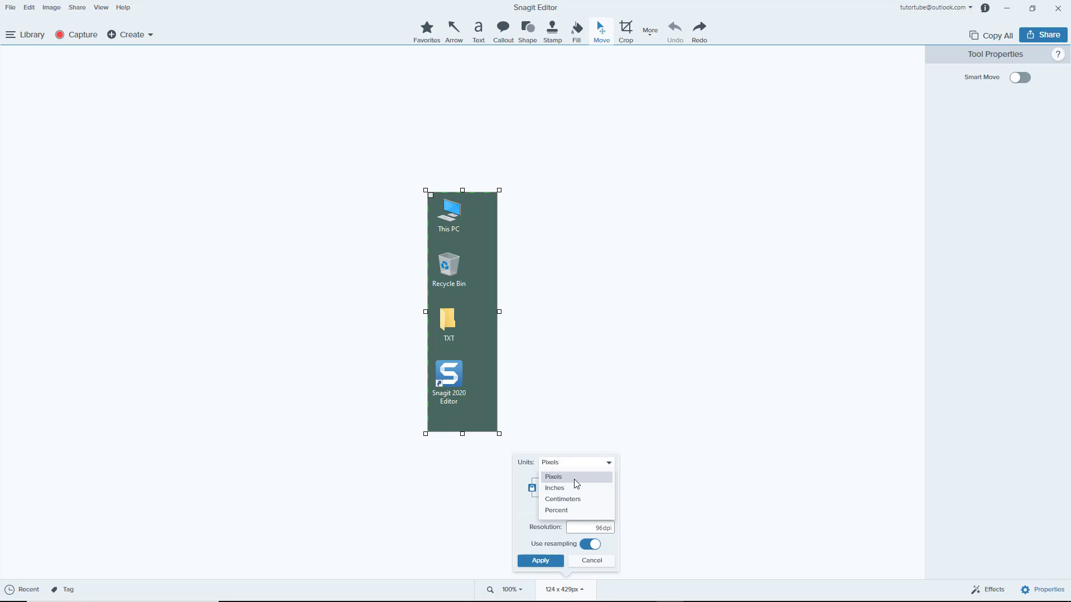
{"action": "left_click", "coordinate": [567, 511]}
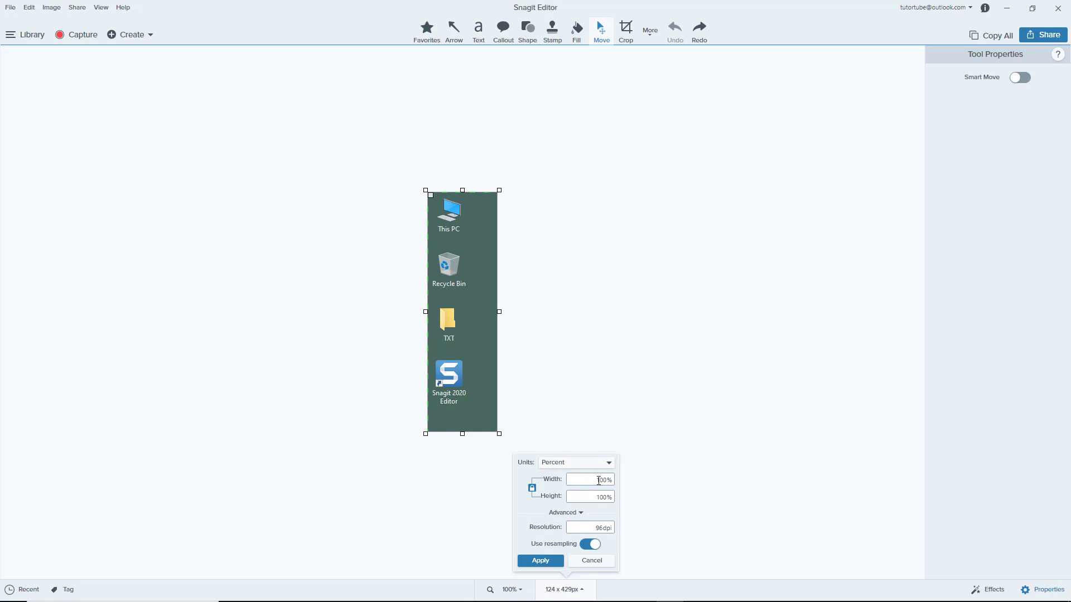
{"action": "double_click", "coordinate": [598, 480]}
{"action": "type", "text": "200"}
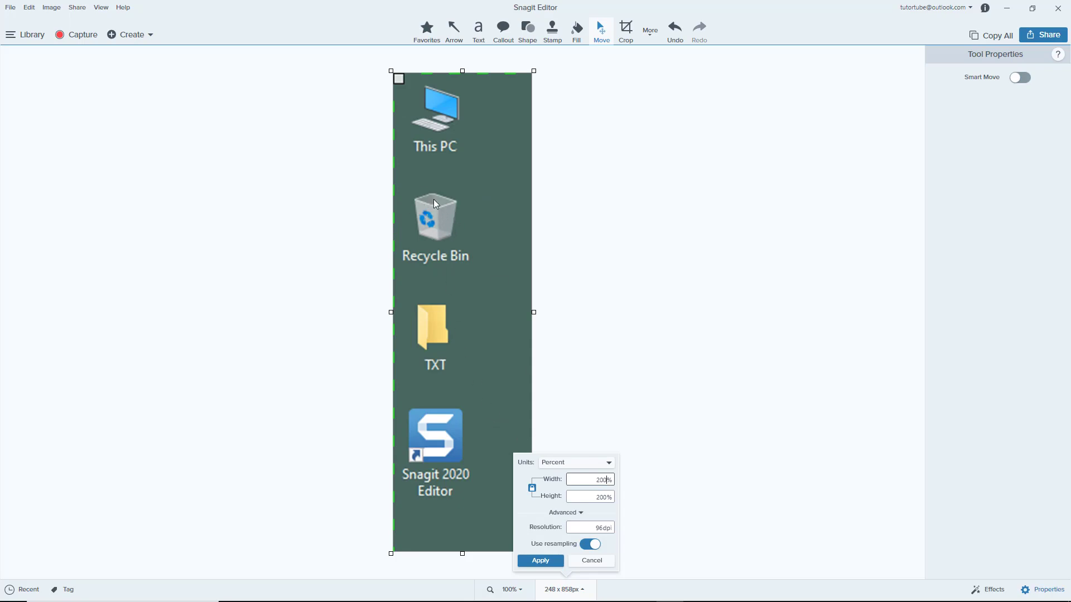
{"action": "key", "text": "ctrl+a"}
{"action": "type", "text": "500"}
Apply the 500 percent enlargement and check the resulting 620 x 2145 px size
{"action": "left_click", "coordinate": [551, 561]}
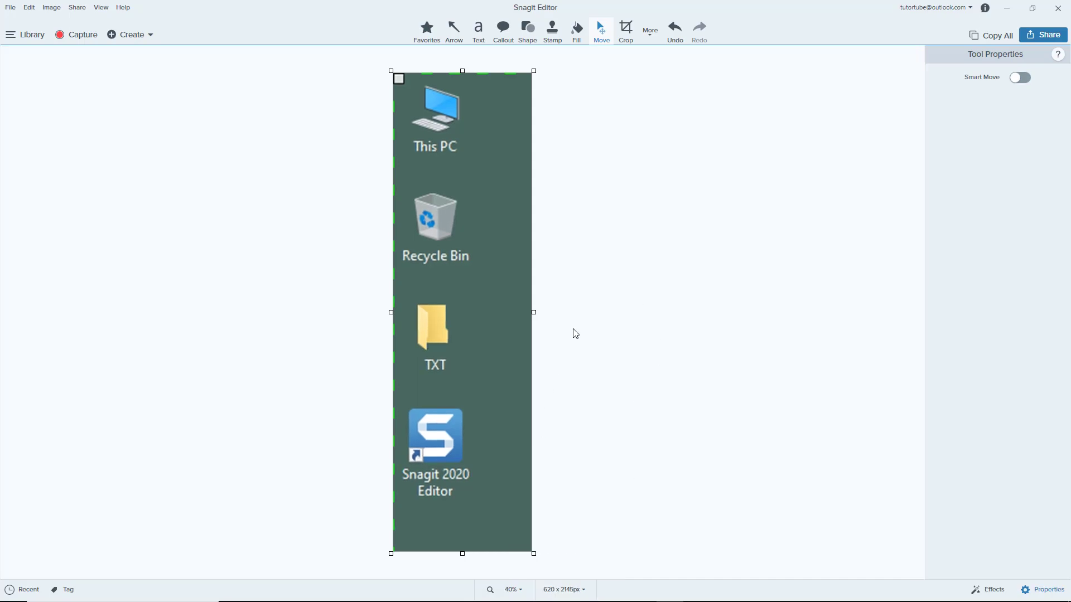
{"action": "scroll", "coordinate": [434, 195], "scroll_direction": "up", "scroll_amount": 6}
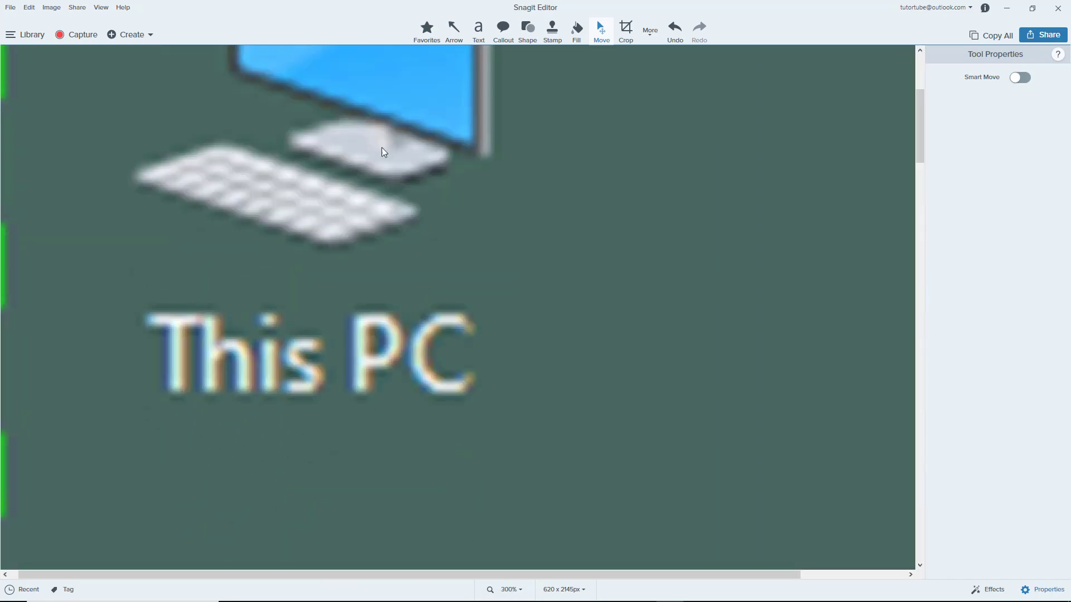
{"action": "left_click", "coordinate": [562, 589]}
{"action": "left_click", "coordinate": [674, 407]}
Undo back to 124 x 429 px, view at Actual Size, and reopen the resize settings
{"action": "key", "text": "ctrl+z"}
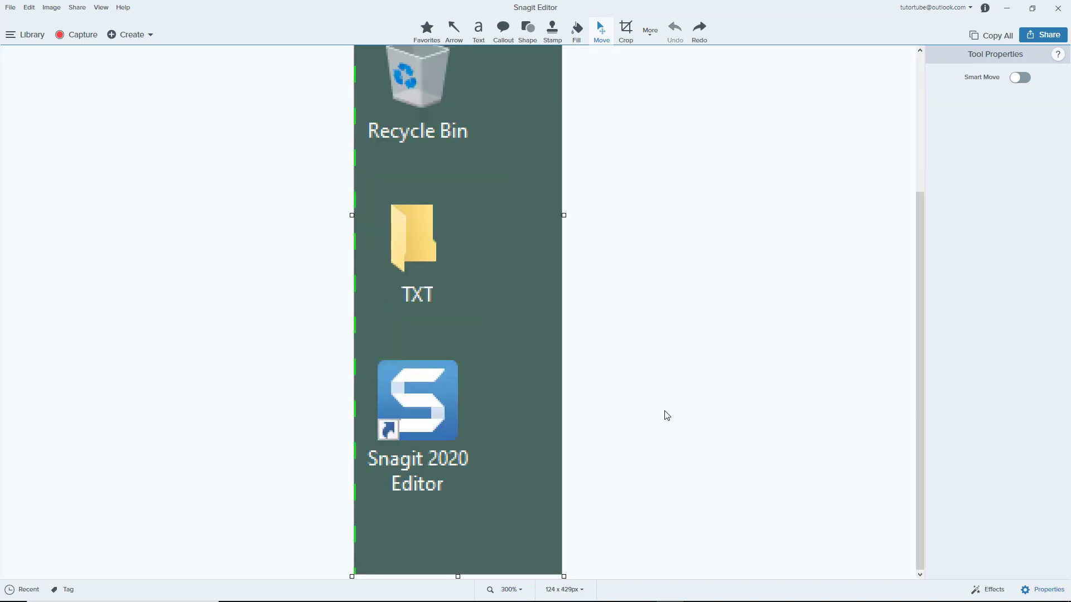
{"action": "scroll", "coordinate": [623, 411], "scroll_direction": "down", "scroll_amount": 2}
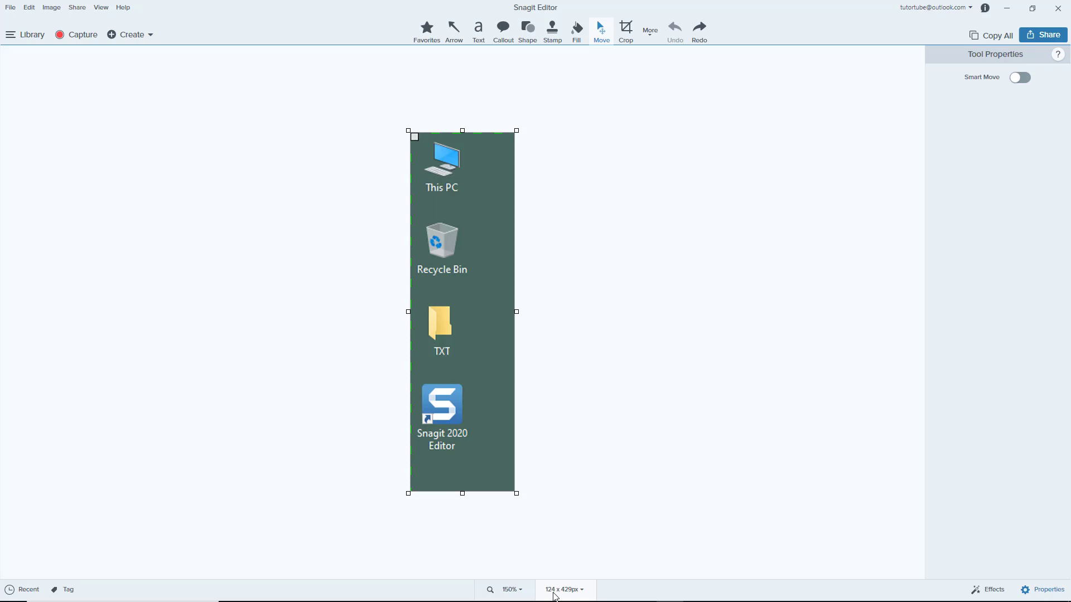
{"action": "left_click", "coordinate": [510, 589]}
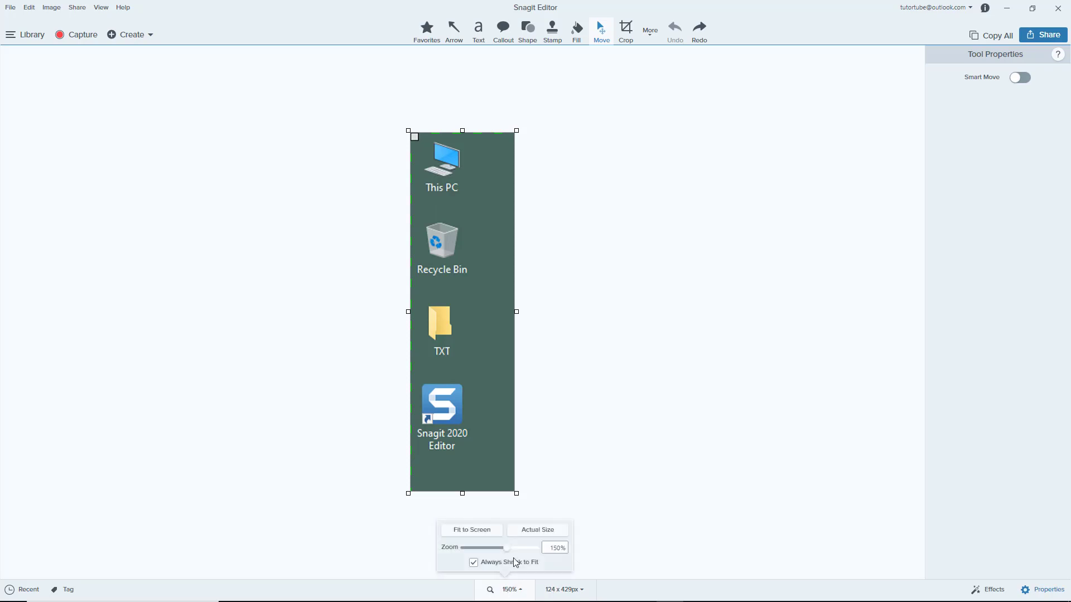
{"action": "left_click", "coordinate": [556, 532]}
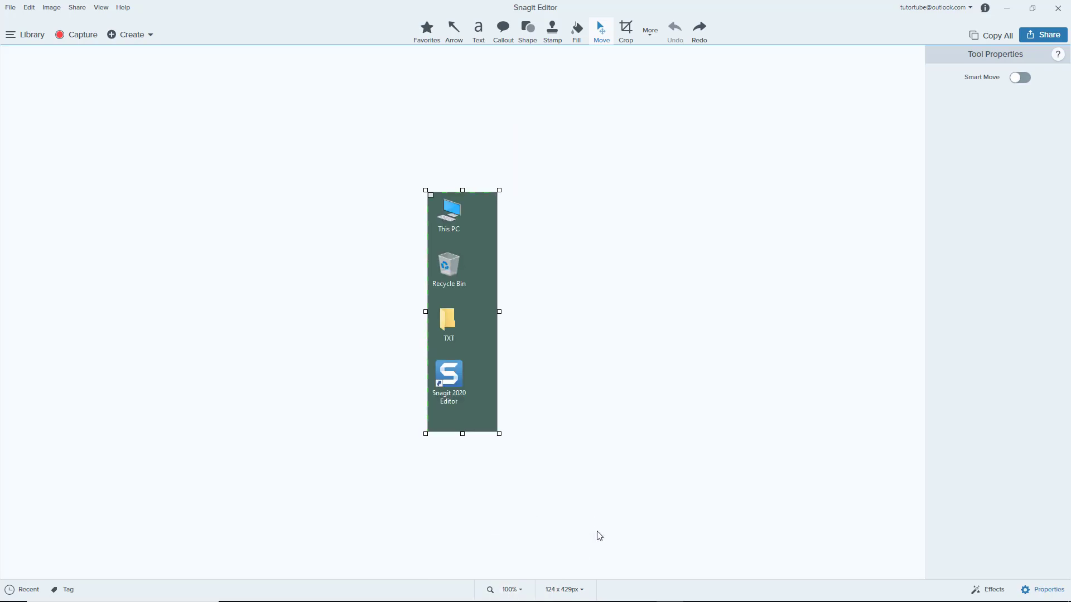
{"action": "left_click", "coordinate": [579, 590]}
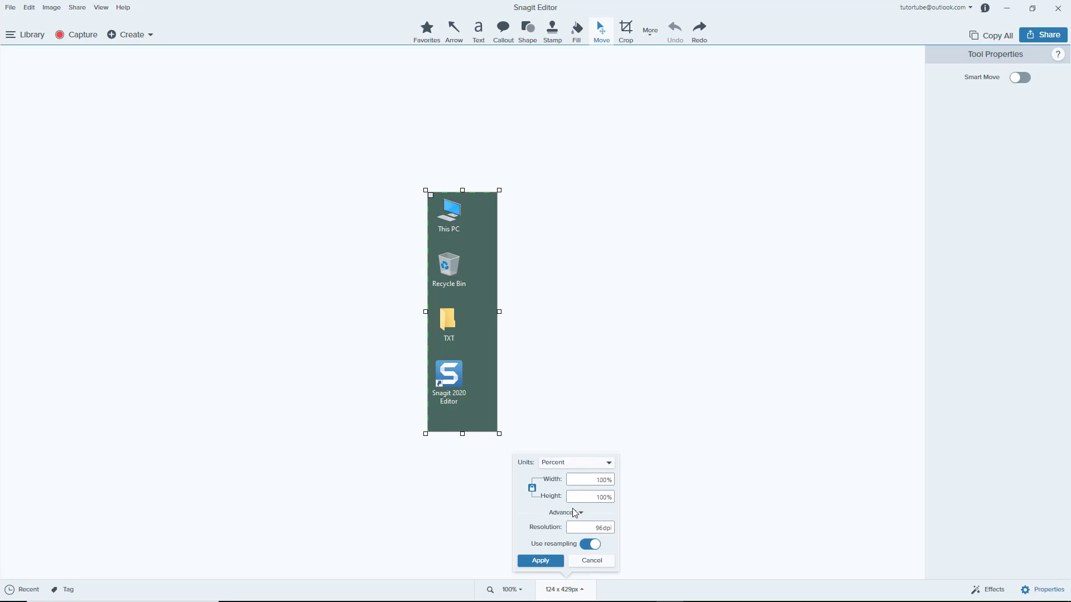
{"action": "left_click", "coordinate": [587, 544]}
{"action": "double_click", "coordinate": [594, 481]}
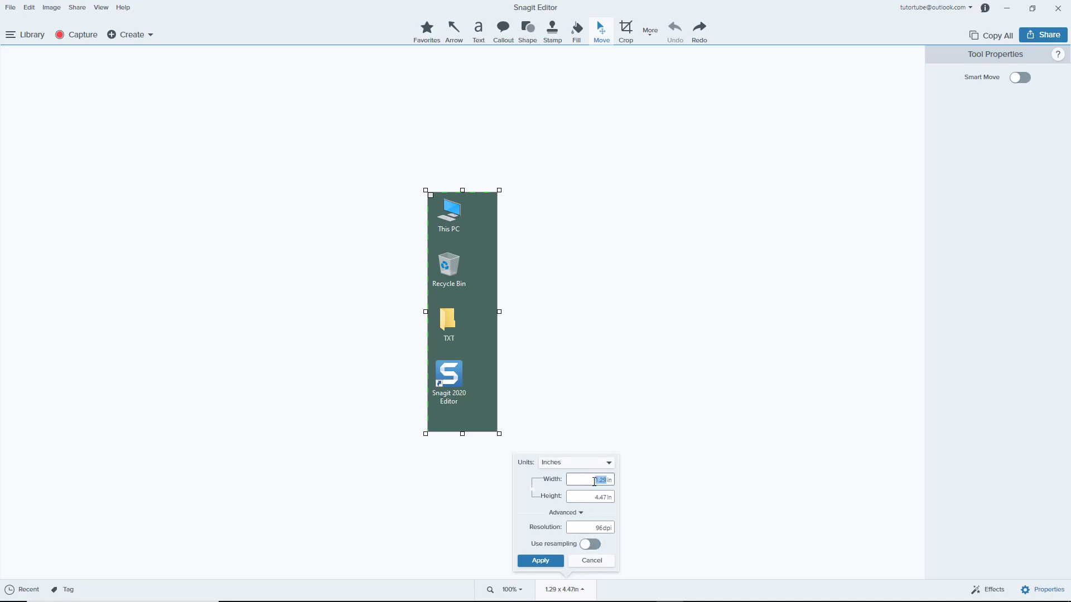
{"action": "left_click", "coordinate": [593, 466]}
{"action": "left_click", "coordinate": [593, 467]}
{"action": "left_click", "coordinate": [576, 468]}
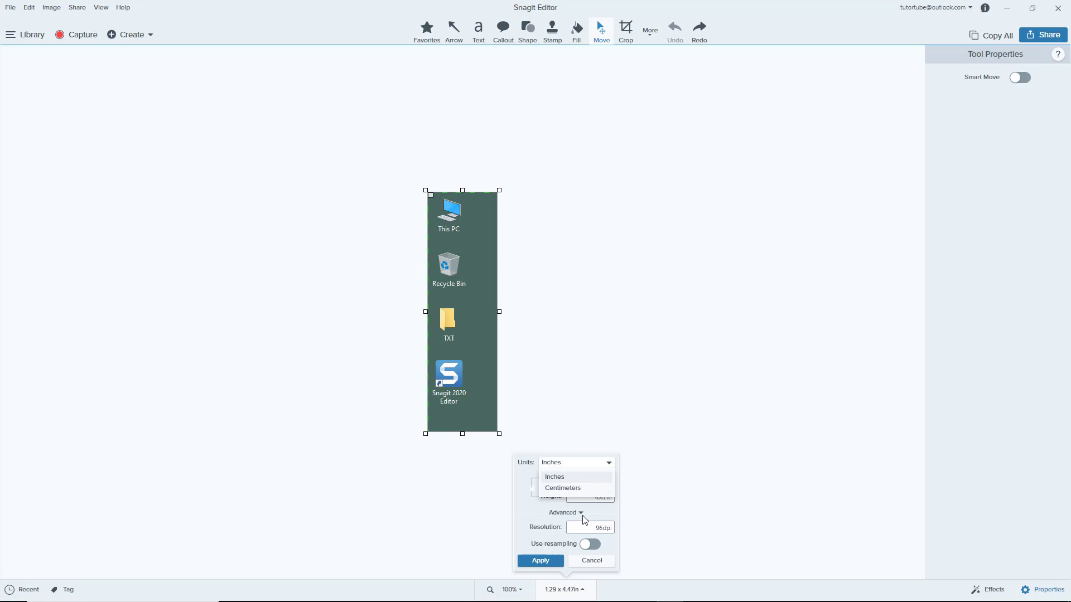
{"action": "left_click", "coordinate": [580, 509]}
{"action": "left_click", "coordinate": [589, 478]}
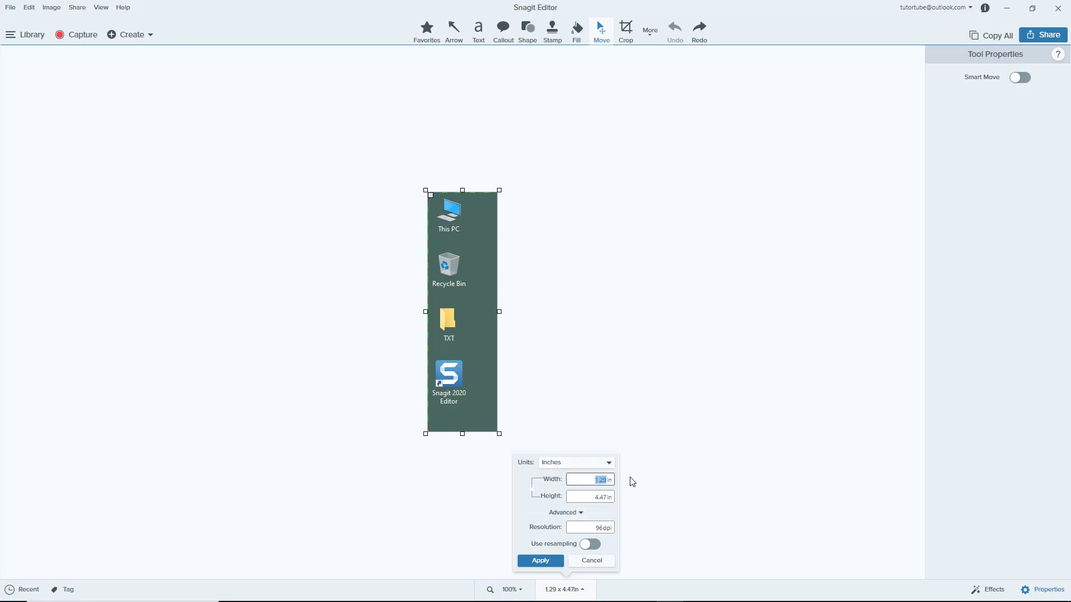
{"action": "type", "text": "4.96"}
{"action": "left_click", "coordinate": [566, 389]}
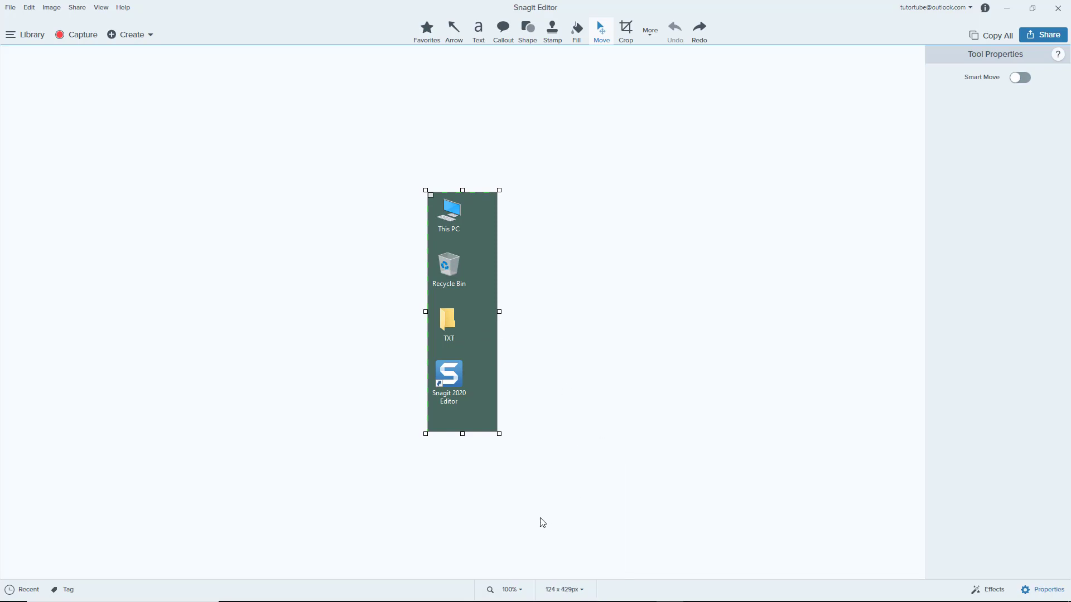
{"action": "scroll", "coordinate": [465, 384], "scroll_direction": "up", "scroll_amount": 6}
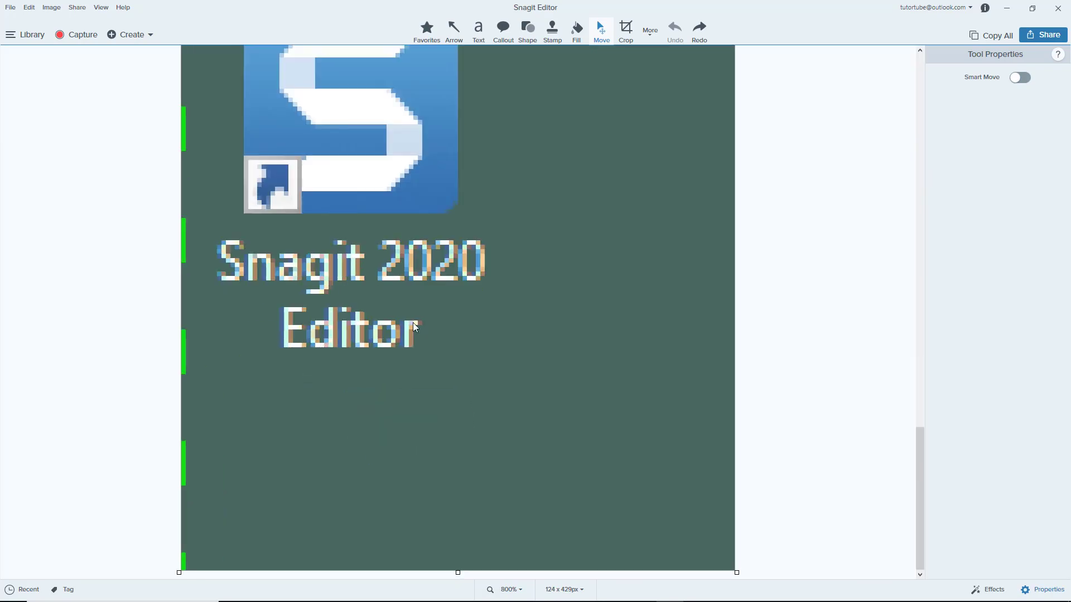
{"action": "scroll", "coordinate": [432, 267], "scroll_direction": "down", "scroll_amount": 8}
{"action": "scroll", "coordinate": [491, 386], "scroll_direction": "up", "scroll_amount": 2}
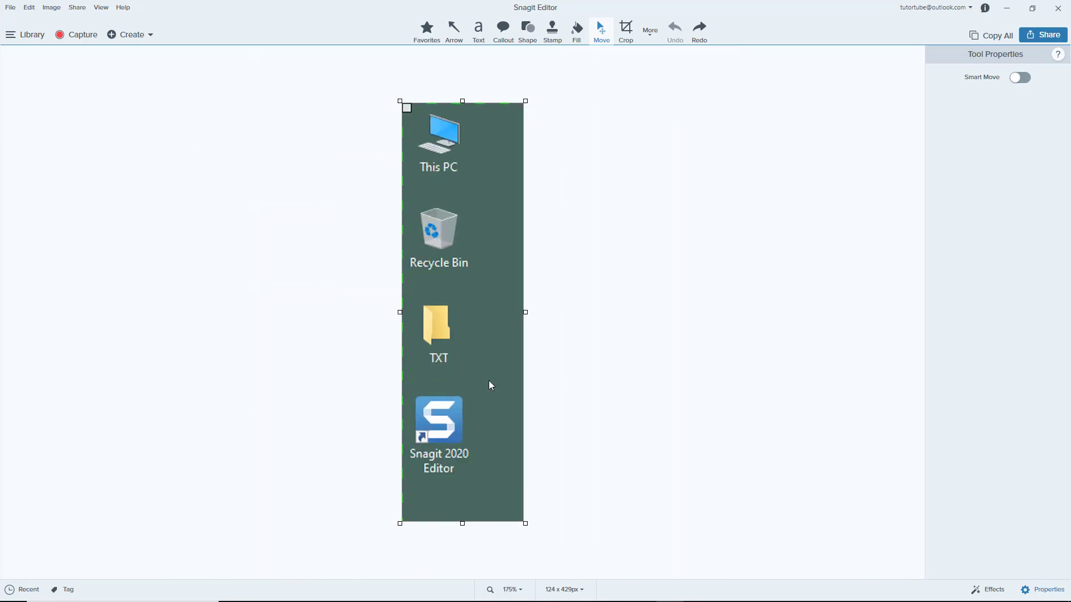
{"action": "left_click", "coordinate": [565, 590]}
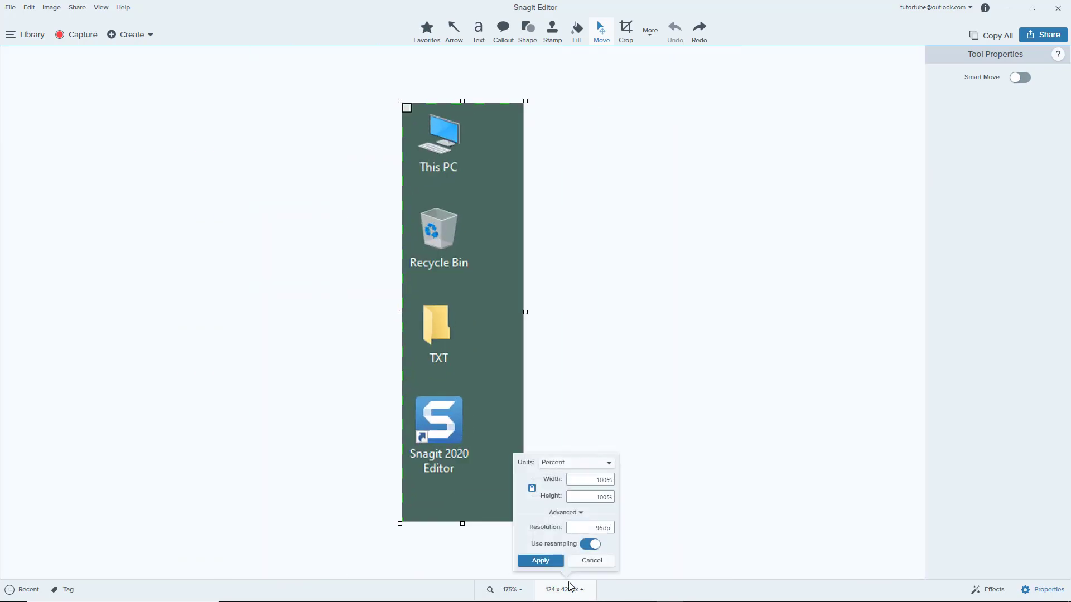
{"action": "left_click", "coordinate": [591, 545]}
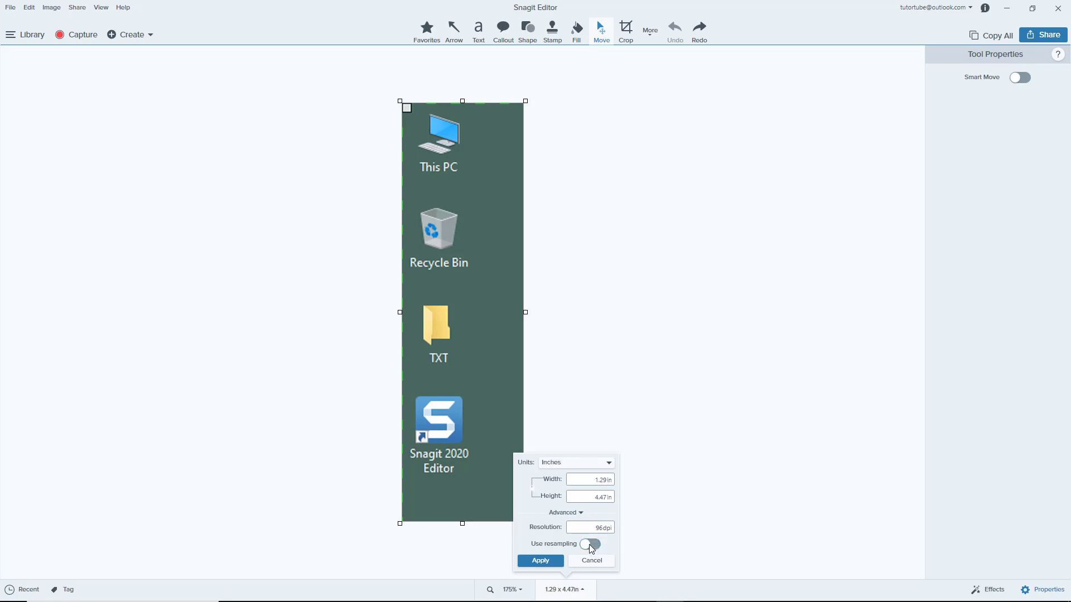
{"action": "left_click", "coordinate": [591, 546]}
{"action": "left_click", "coordinate": [533, 489]}
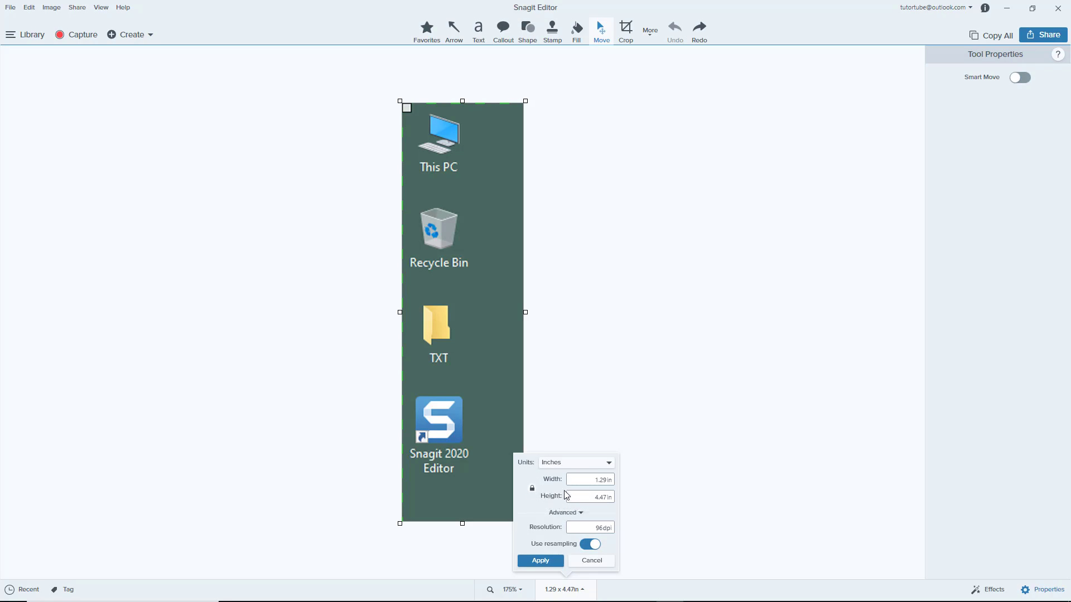
{"action": "double_click", "coordinate": [611, 486]}
{"action": "type", "text": "2"}
{"action": "key", "text": "Tab"}
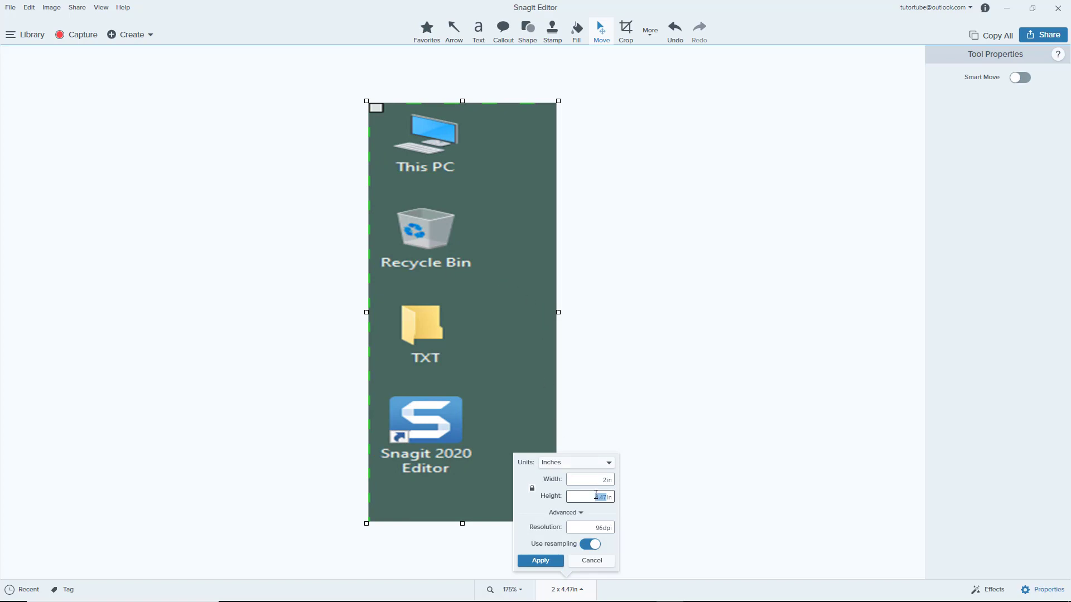
{"action": "type", "text": "6"}
{"action": "left_click", "coordinate": [600, 482]}
{"action": "left_click", "coordinate": [604, 500]}
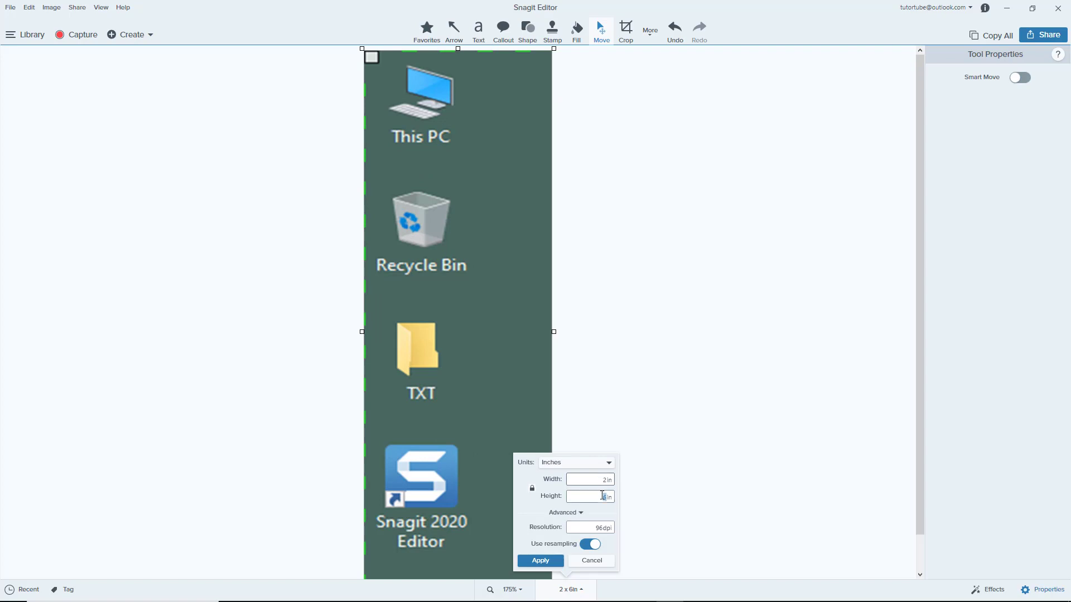
{"action": "type", "text": "3"}
{"action": "left_click", "coordinate": [590, 485]}
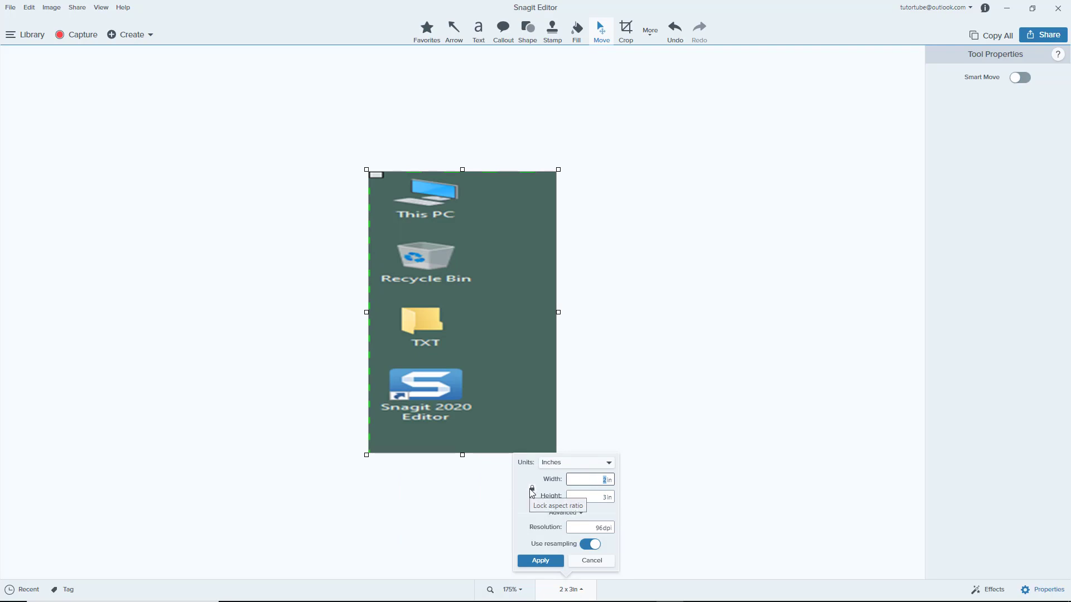
{"action": "left_click", "coordinate": [606, 561]}
{"action": "left_click", "coordinate": [577, 588]}
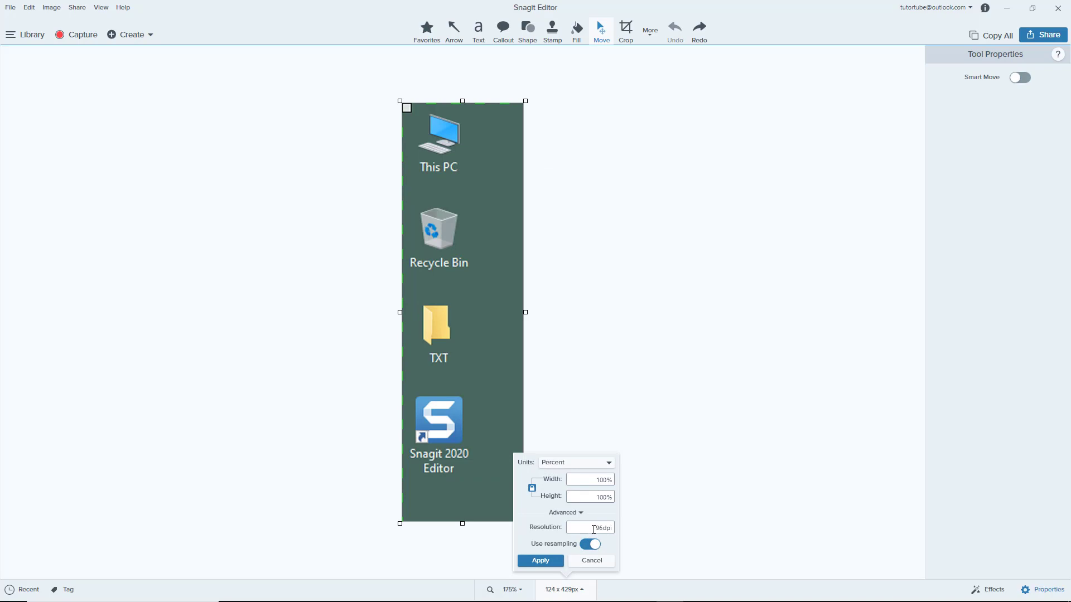
Enter a 300 dpi resolution, then discard it, keeping the image at 96 dpi
{"action": "left_click_drag", "start_coordinate": [596, 528], "coordinate": [603, 527]}
{"action": "type", "text": "300"}
{"action": "left_click", "coordinate": [664, 499]}
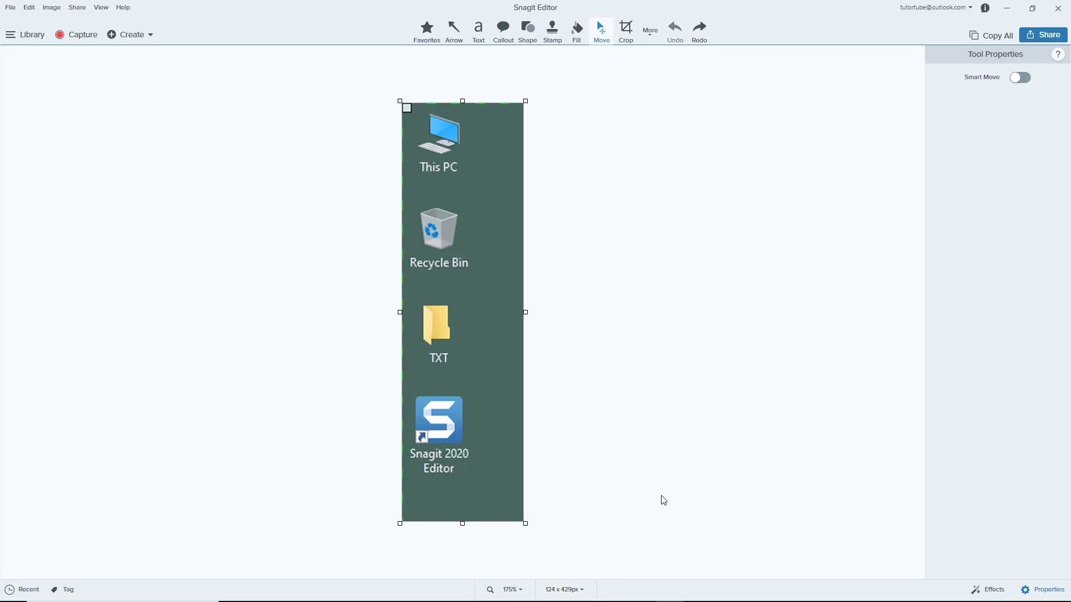
{"action": "left_click", "coordinate": [581, 589]}
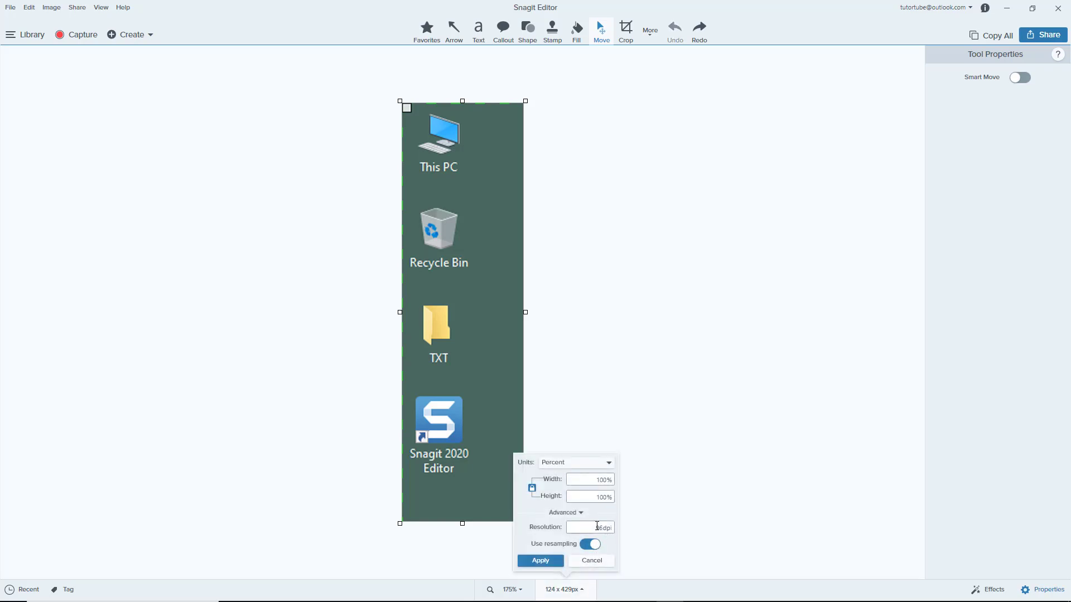
{"action": "double_click", "coordinate": [607, 529]}
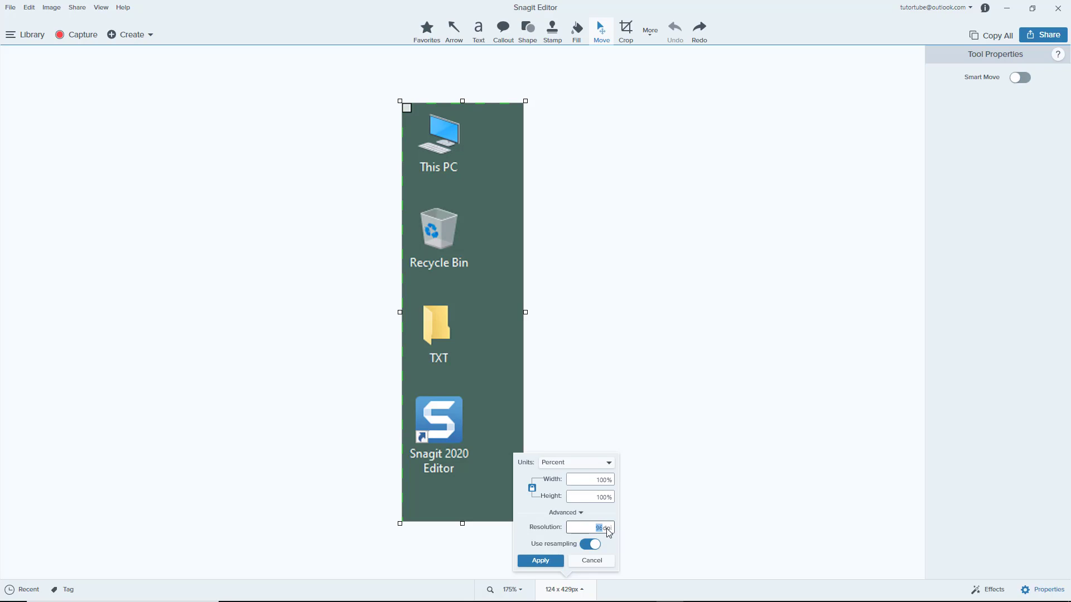
{"action": "left_click", "coordinate": [672, 467]}
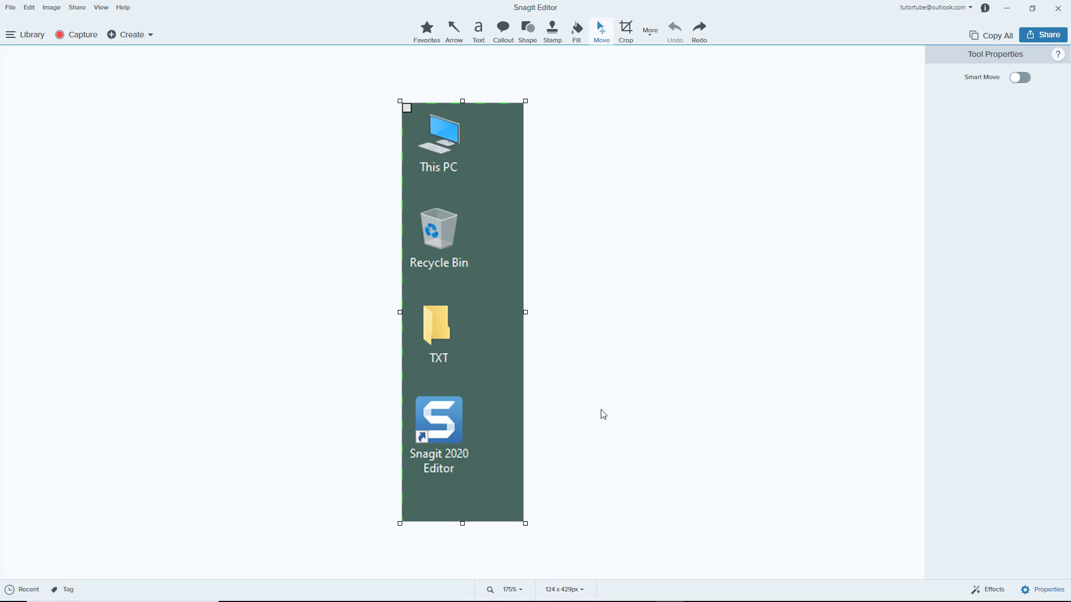